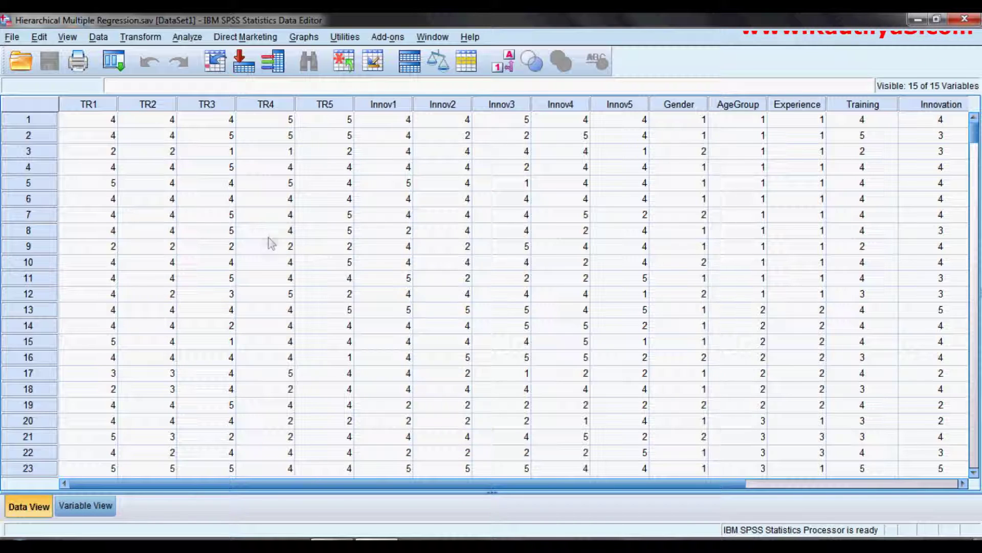
Step: Start a linear regression with Average Innovation Score as the dependent variable
click(186, 38)
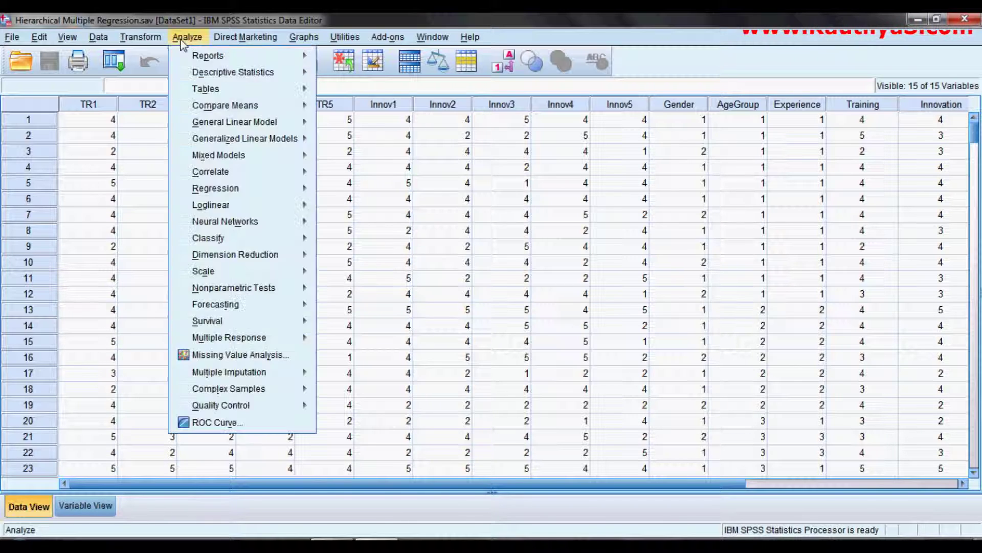
mouse_move(224, 196)
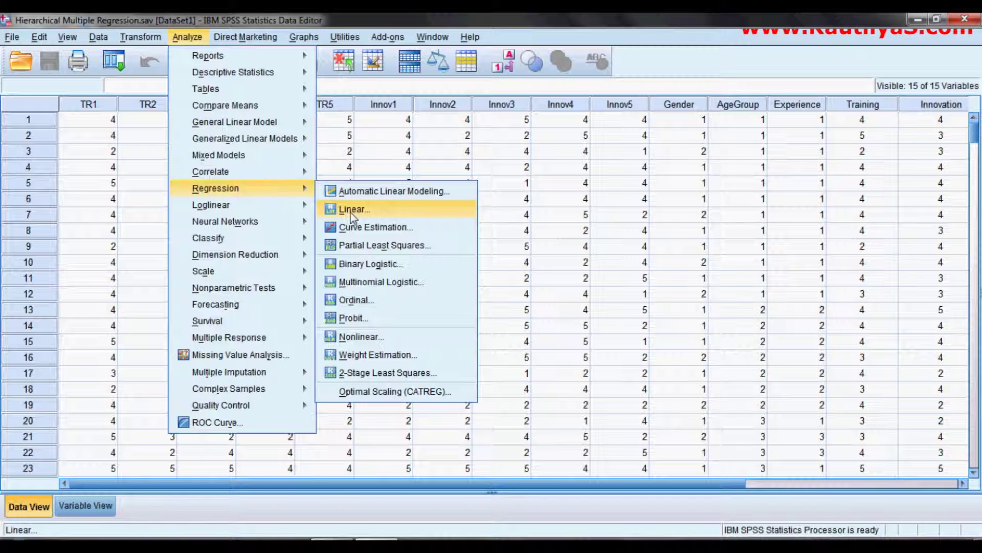
click(353, 210)
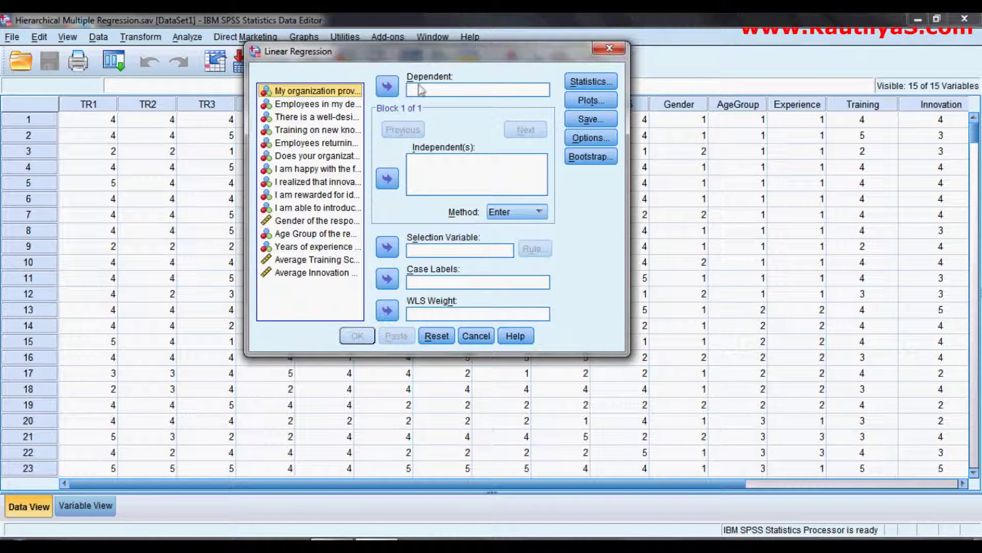
click(309, 272)
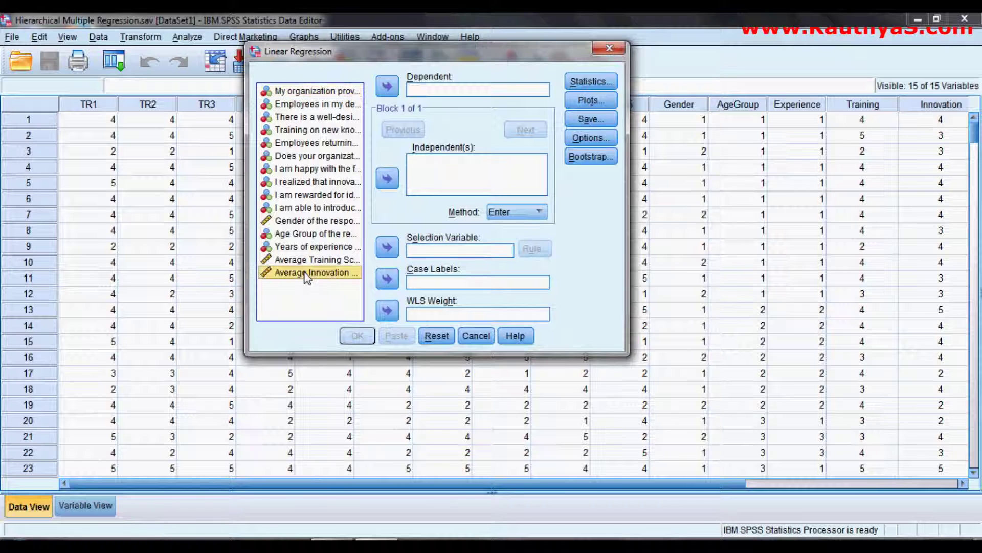
click(387, 87)
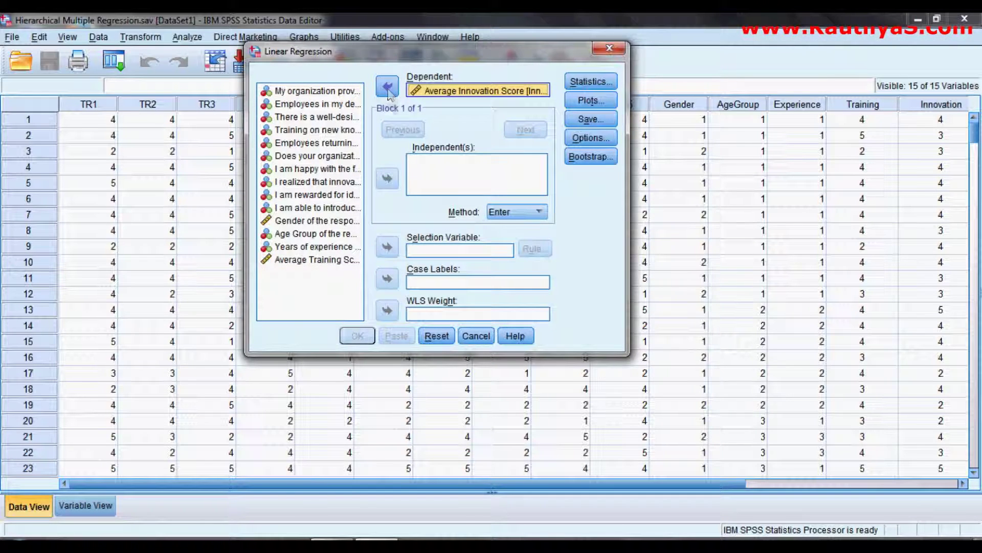
Step: Enter Gender, Age Group and Years of experience as Block 1 predictors, then begin Block 2
click(317, 221)
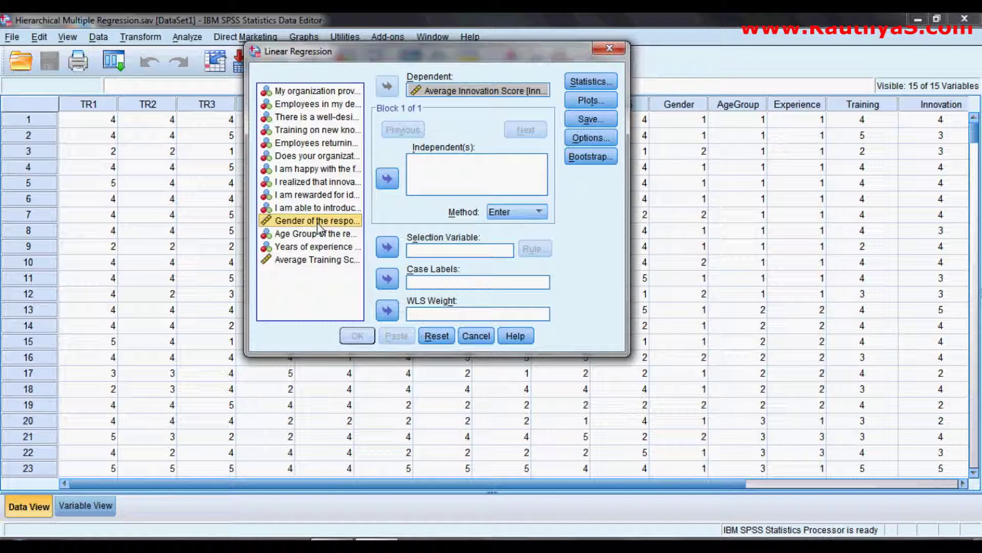
key(shift+Down)
key(shift+Down)
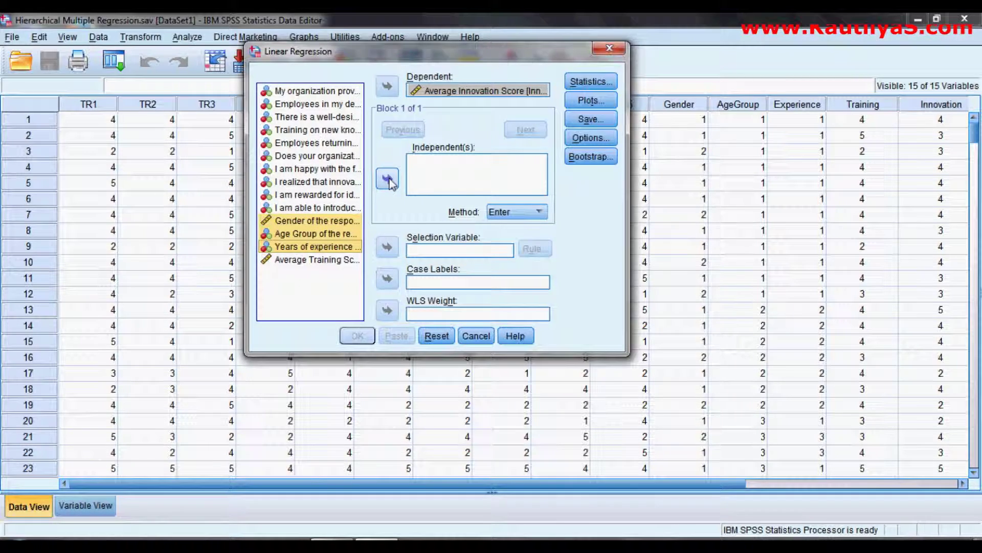
click(387, 179)
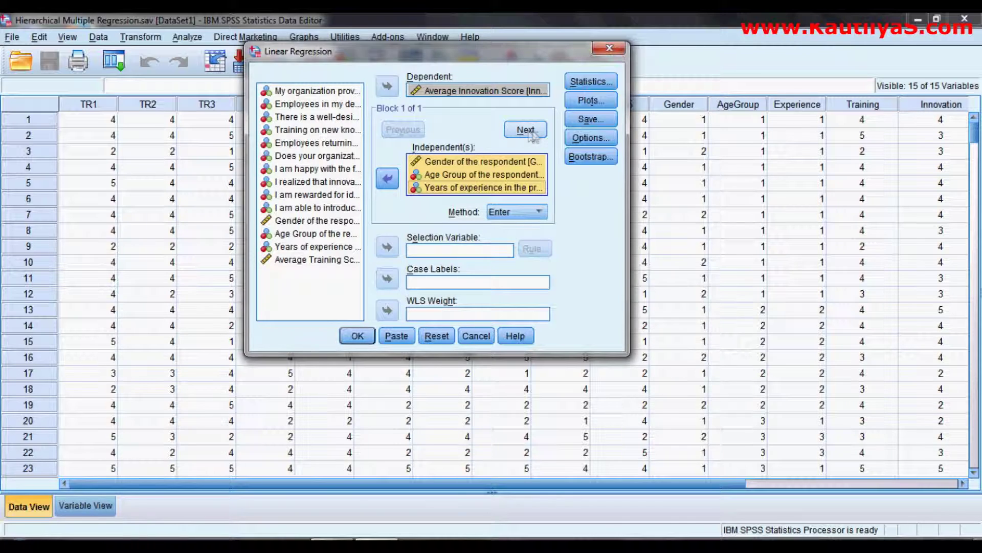
click(527, 130)
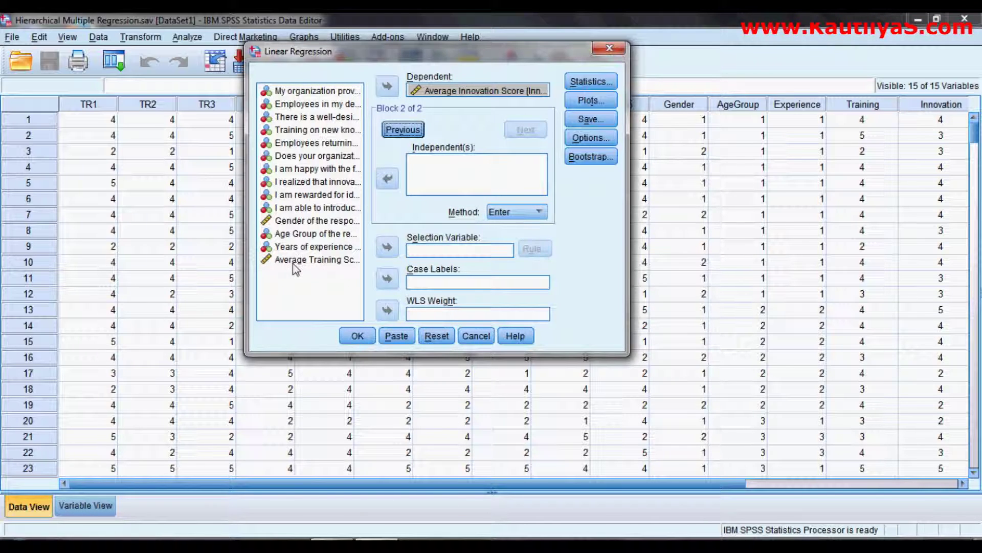
Step: Enter Average Training Score as the sole Block 2 predictor and bring up the Statistics options
click(296, 259)
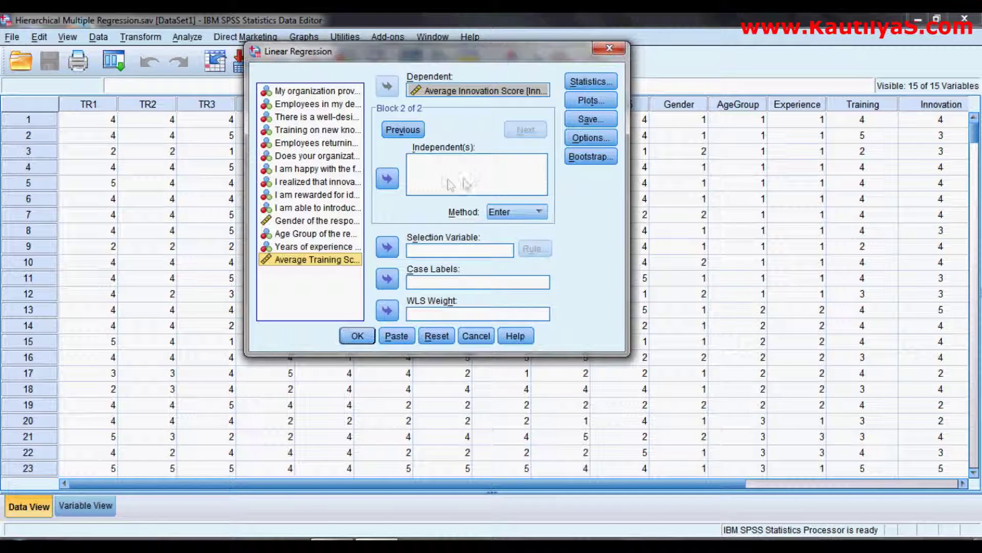
click(405, 131)
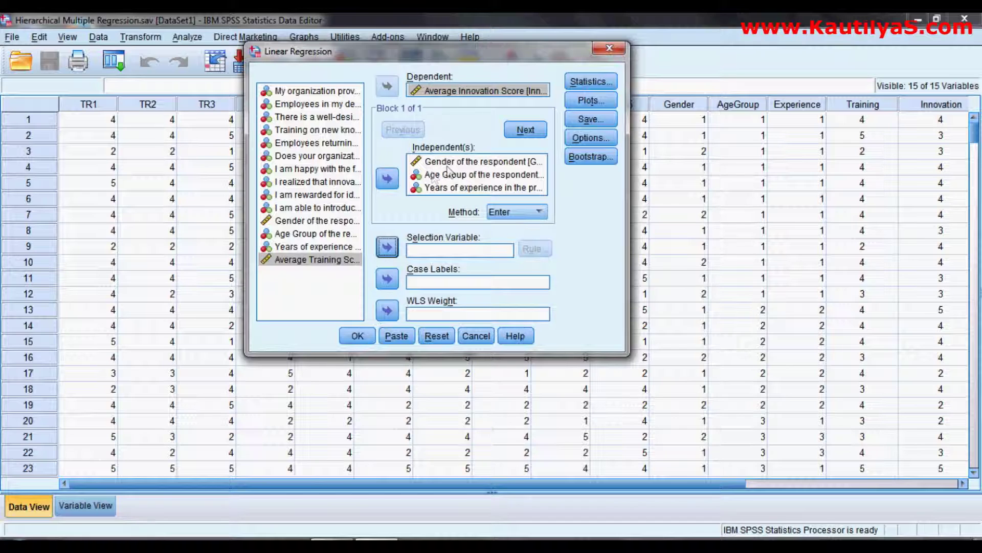
click(526, 132)
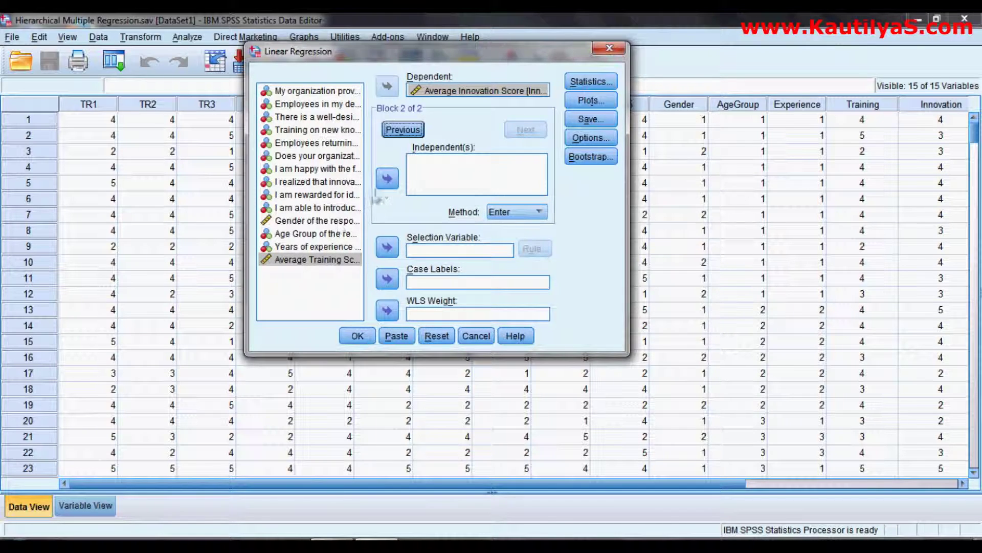
click(386, 180)
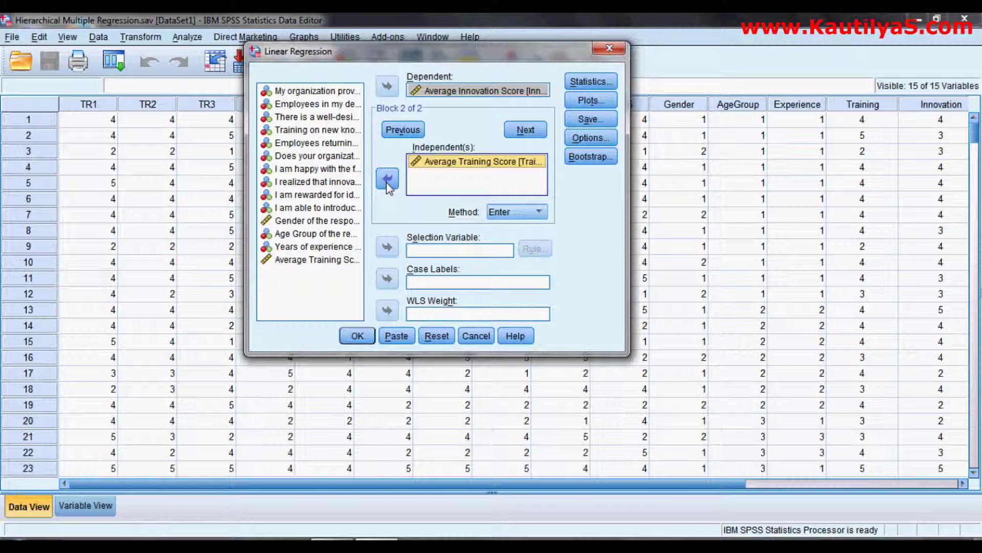
click(593, 84)
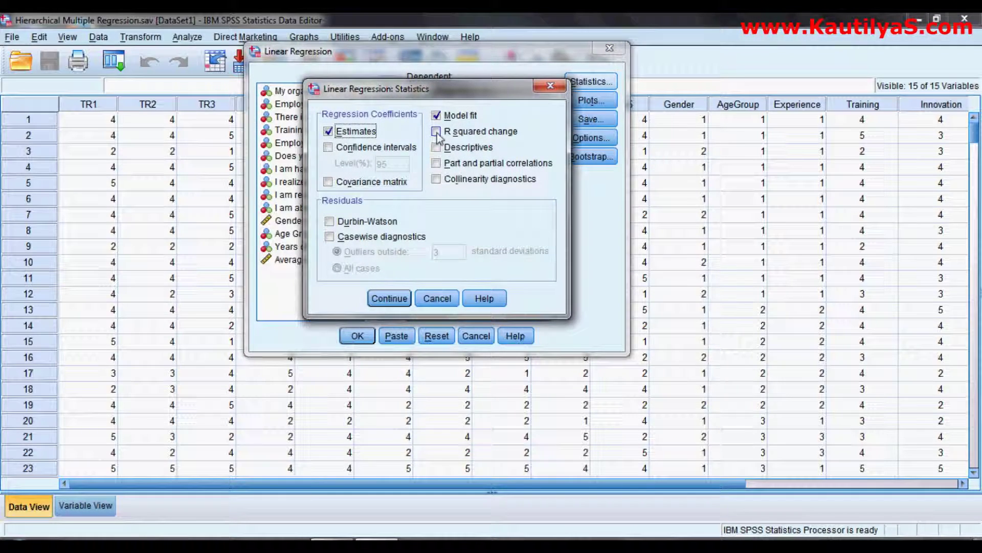
Step: Request R squared change and Durbin-Watson statistics for the regression
click(436, 132)
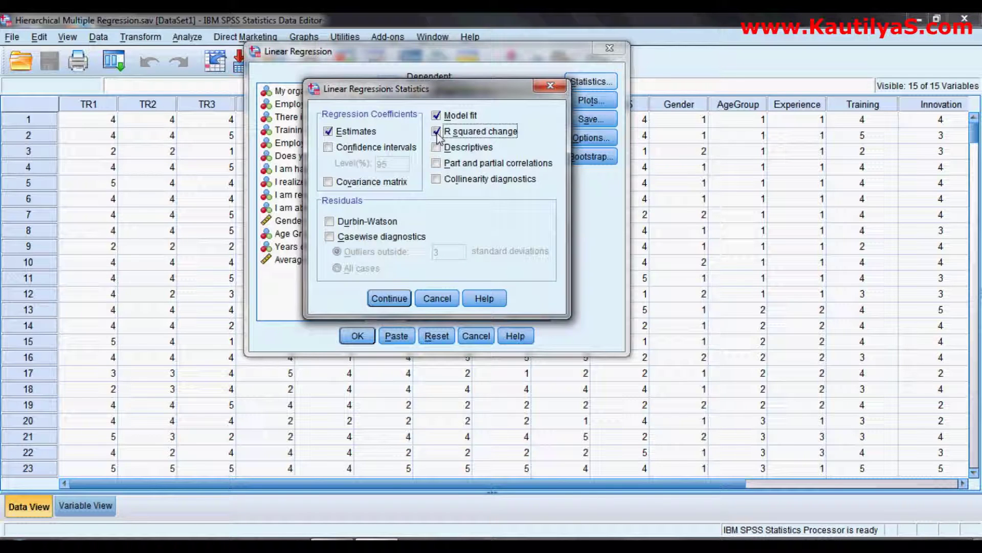
click(329, 222)
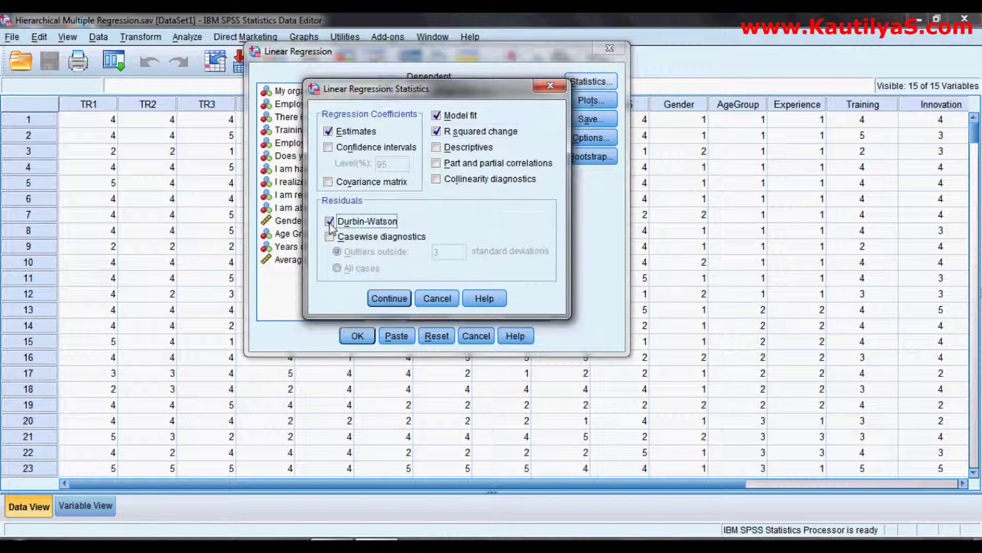
click(387, 300)
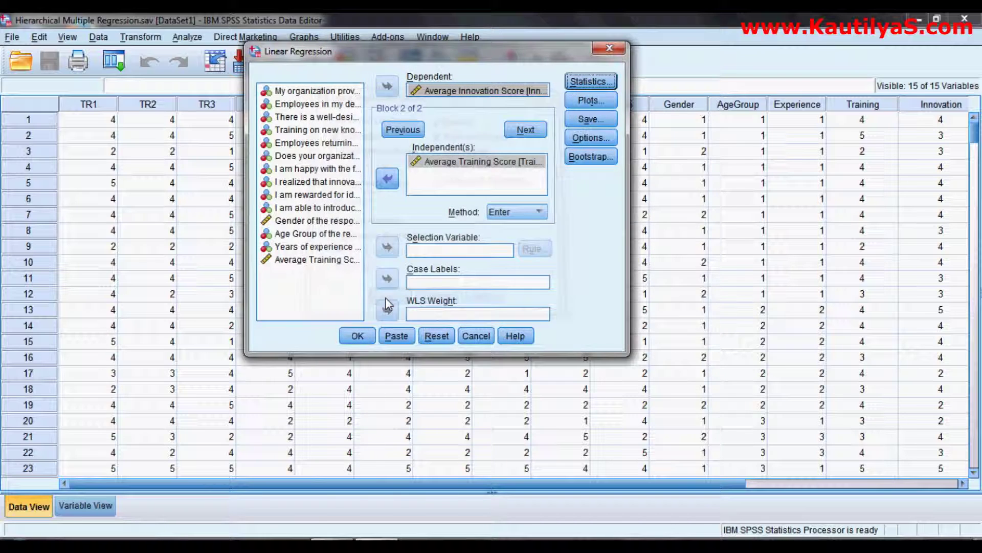
Step: Add a histogram of standardized residuals and run the hierarchical regression
click(596, 102)
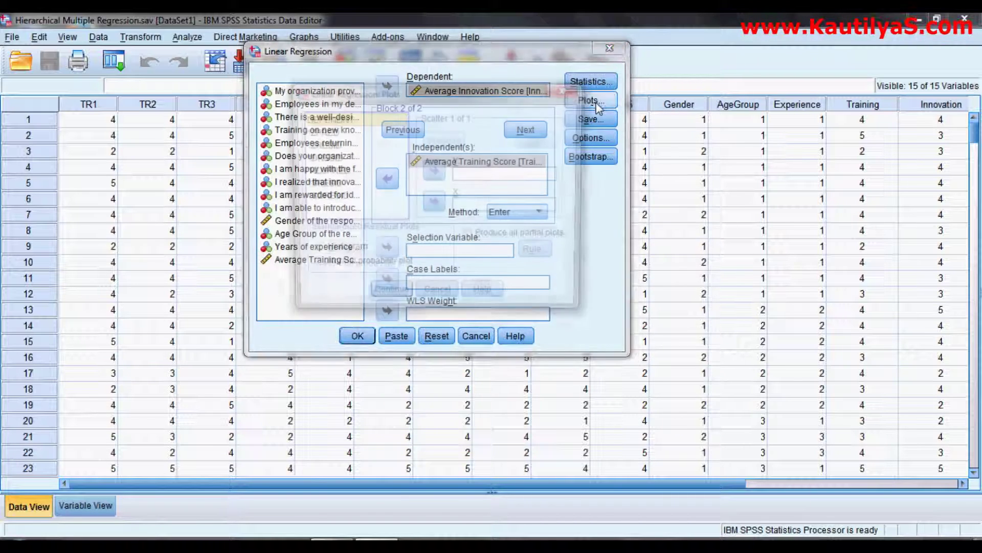
click(314, 250)
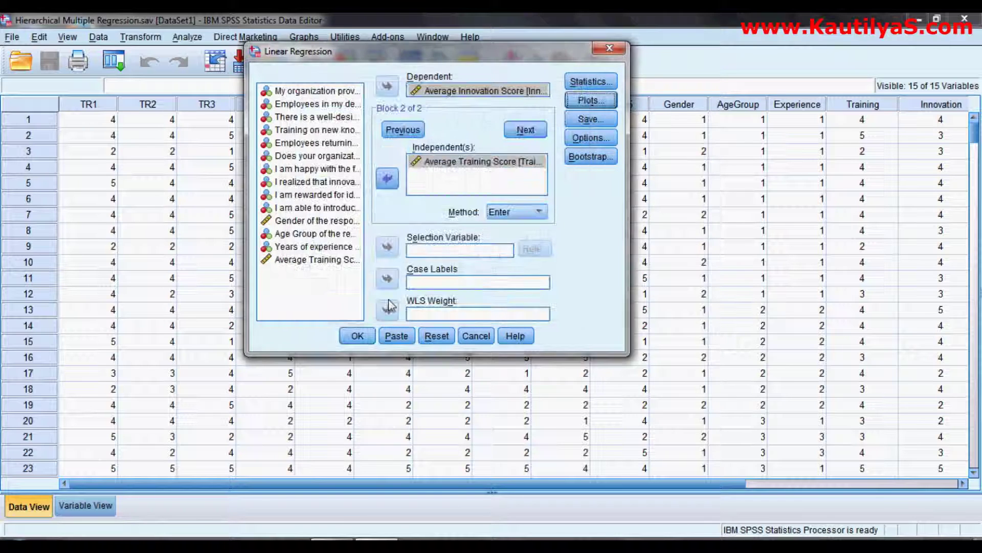
click(357, 337)
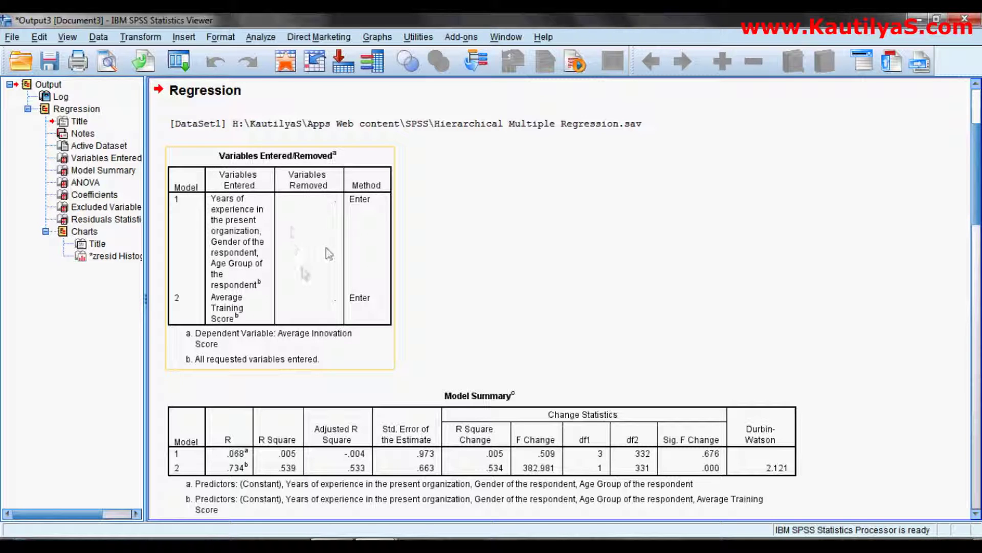
Step: Select the Model Summary table to review R square change for Models 1 and 2
scroll(204, 250, down, 3)
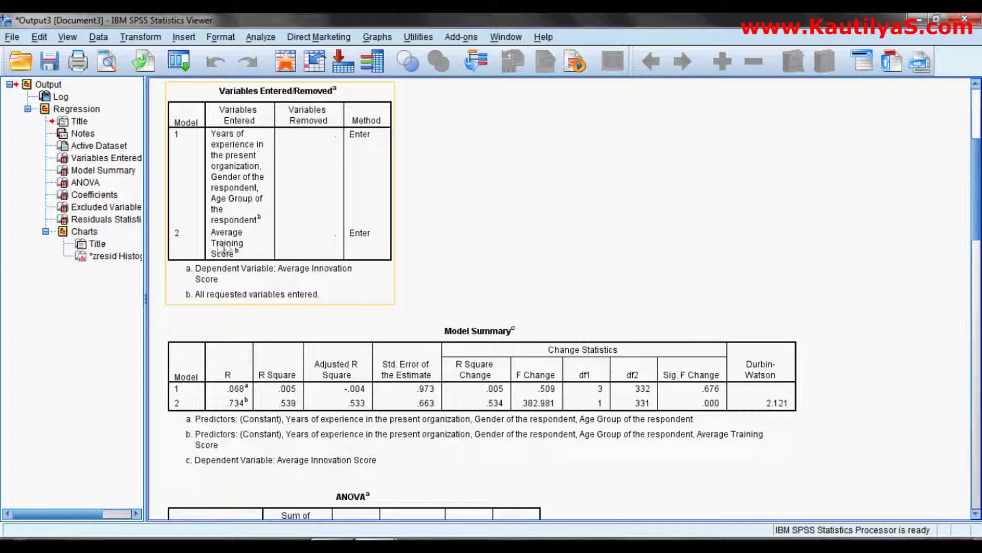
scroll(251, 258, down, 6)
click(254, 261)
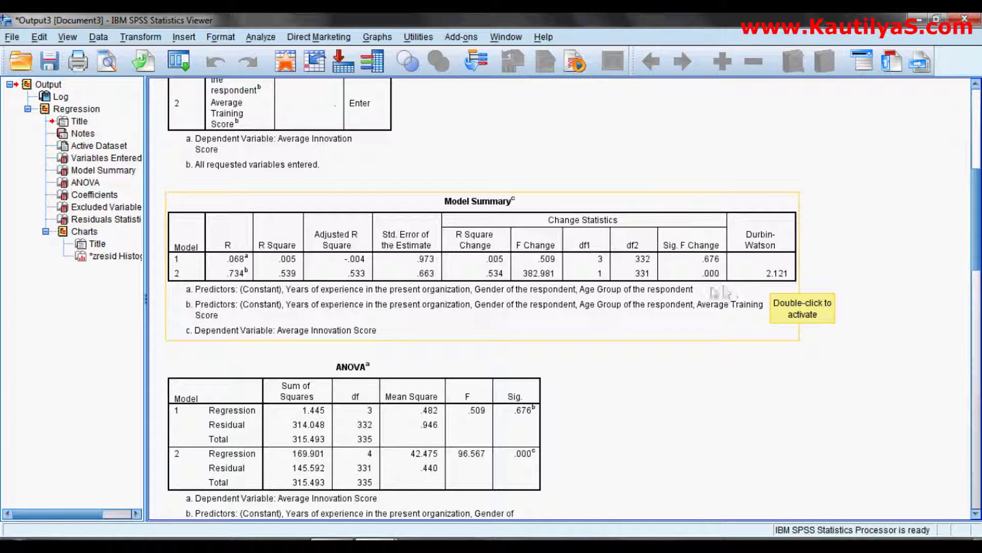
scroll(706, 290, down, 4)
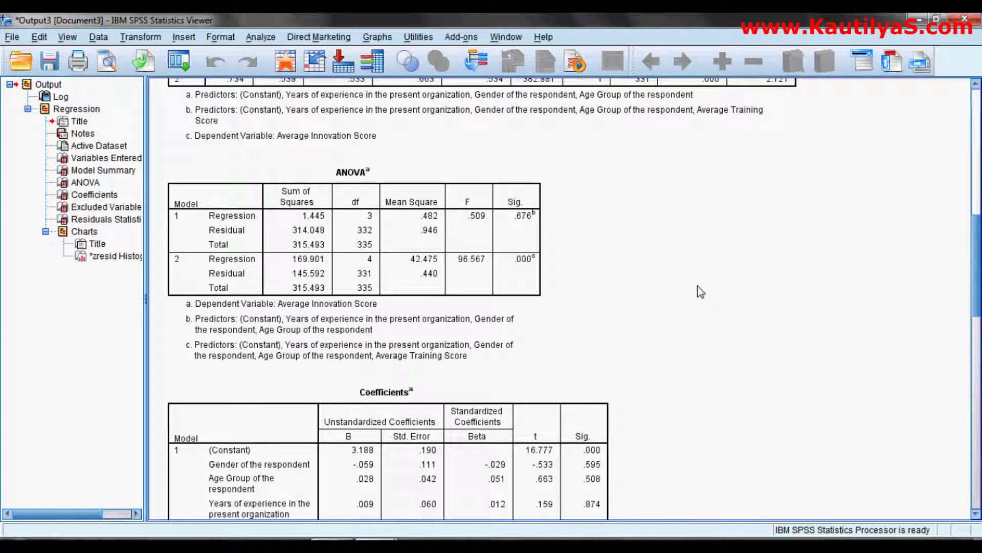
Step: Select the ANOVA table comparing the two regression models
click(240, 275)
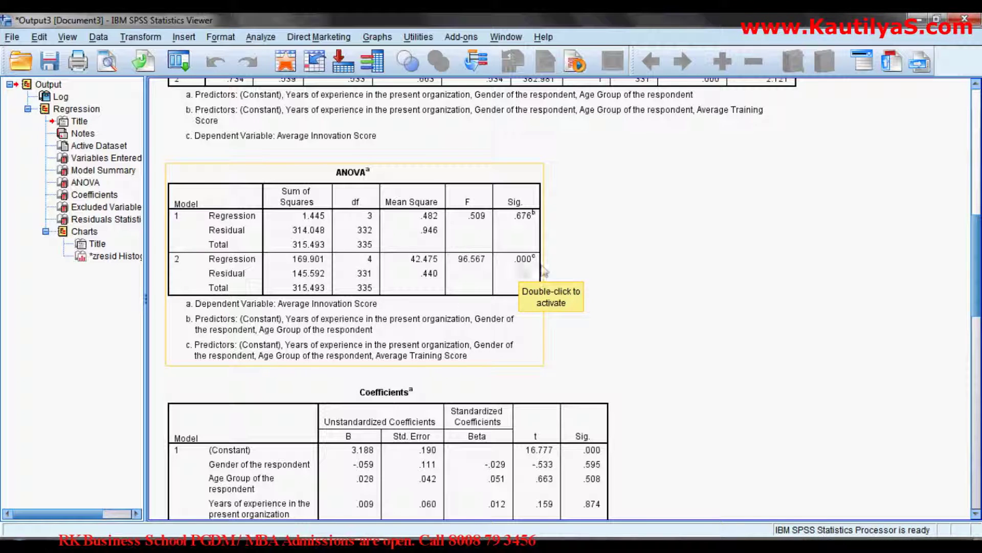
scroll(347, 311, down, 6)
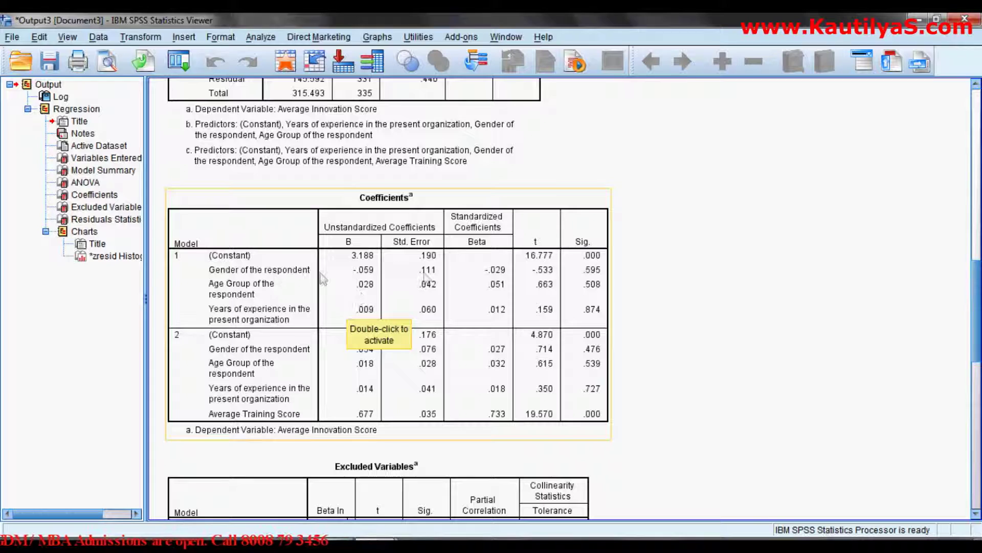
Step: Scroll down to the Coefficients table for both models
scroll(411, 300, down, 4)
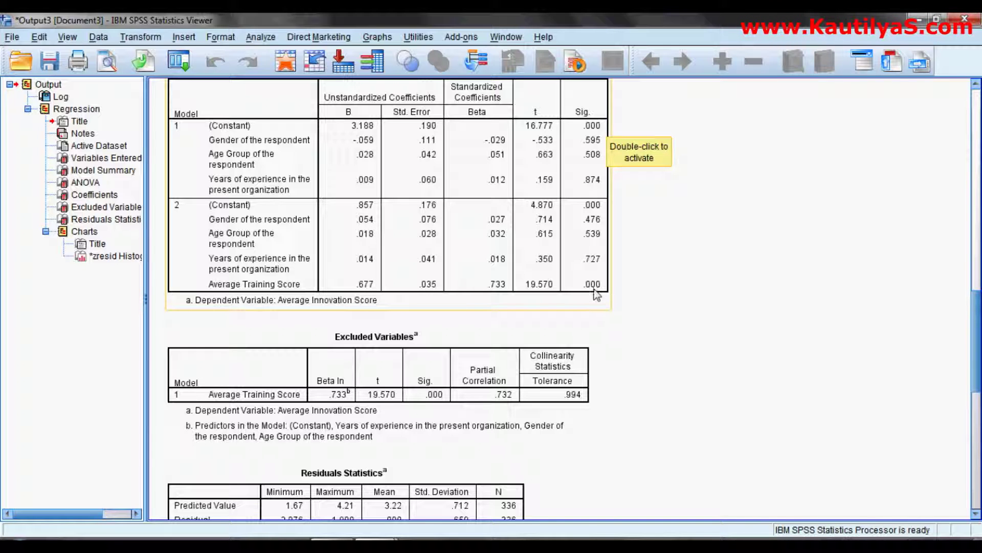
scroll(557, 296, down, 5)
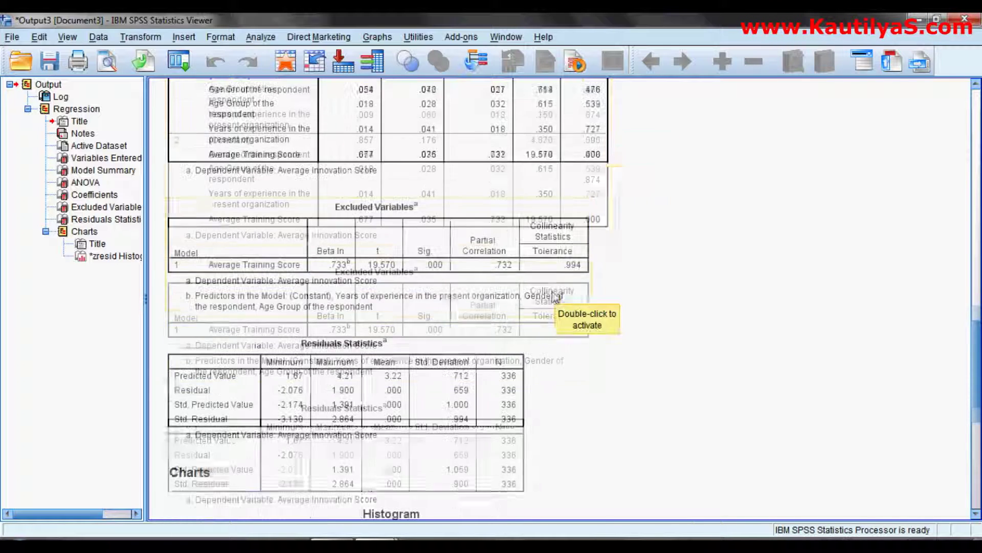
scroll(408, 266, down, 5)
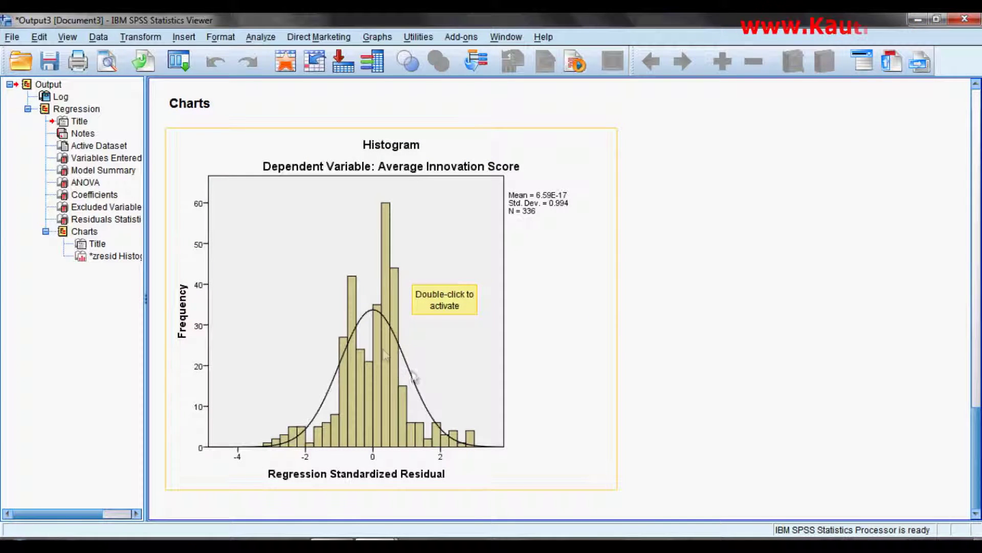
scroll(450, 350, up, 8)
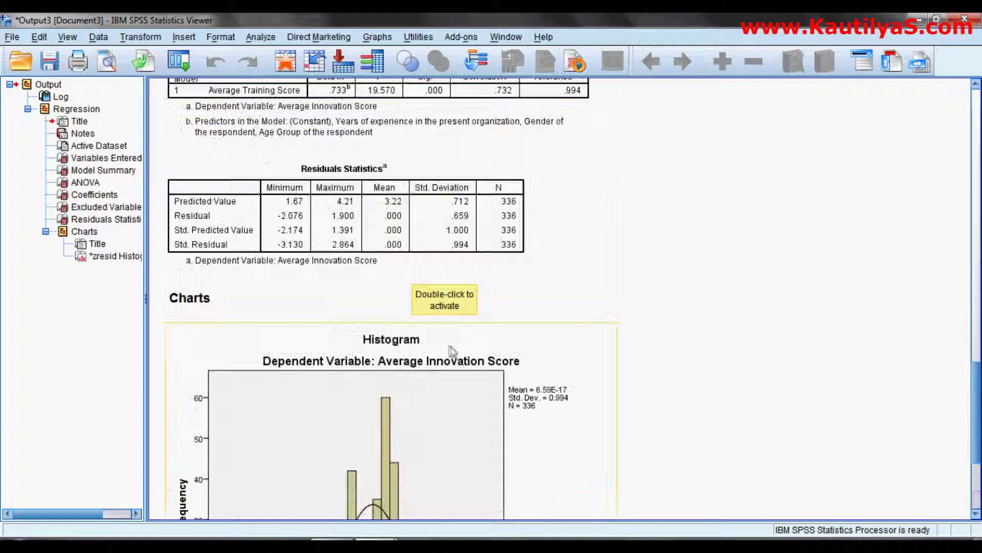
scroll(450, 351, up, 3)
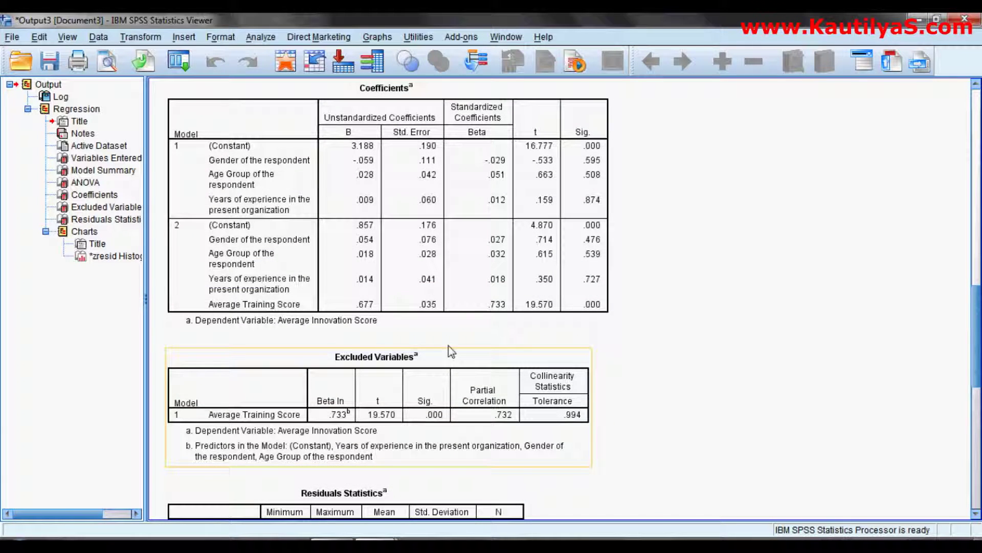